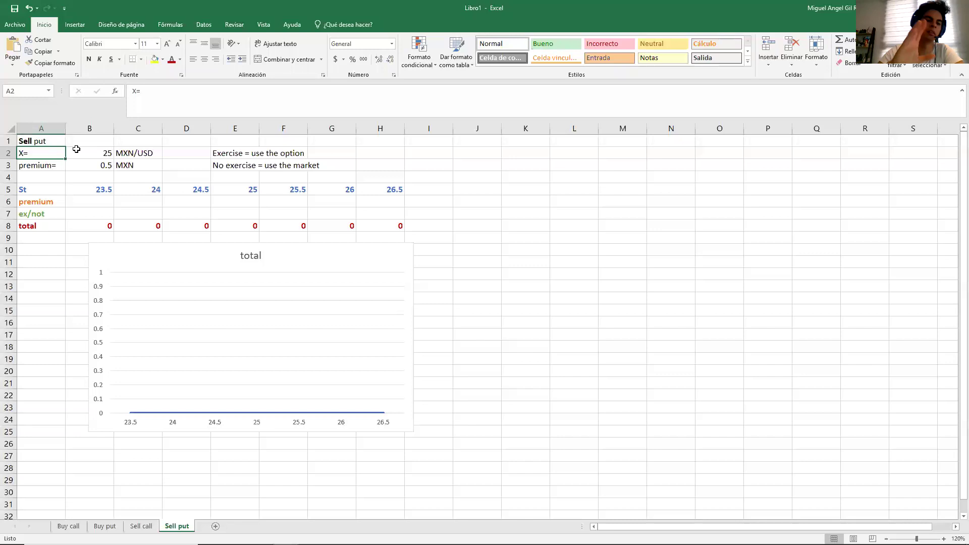
Review the exercise rule, the strike price and premium inputs, and the St price row on the Sell put sheet.
click(244, 155)
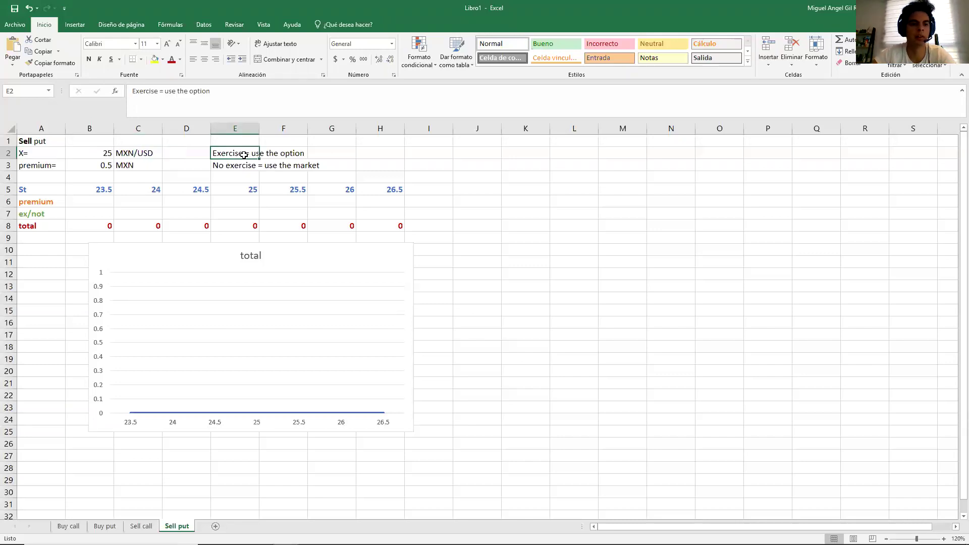
click(91, 157)
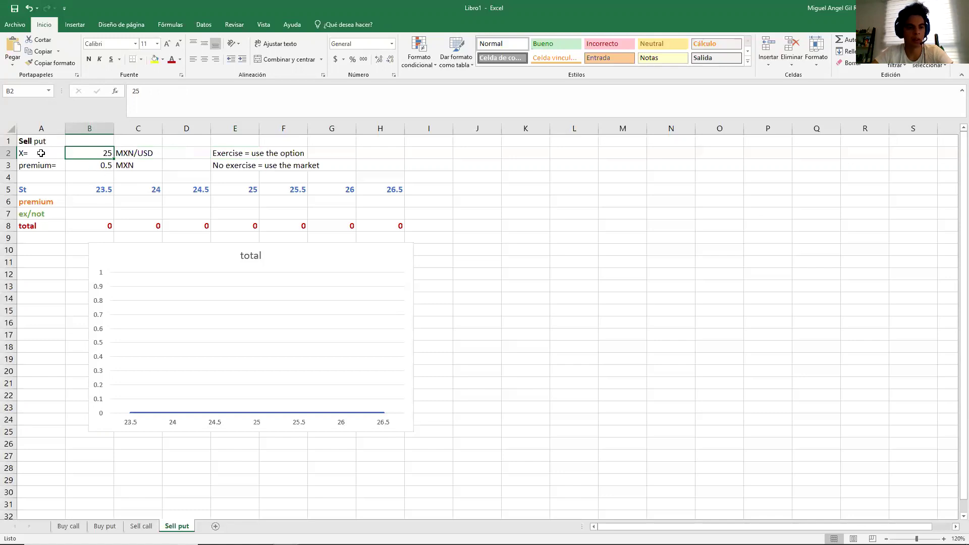
drag(41, 153, 101, 166)
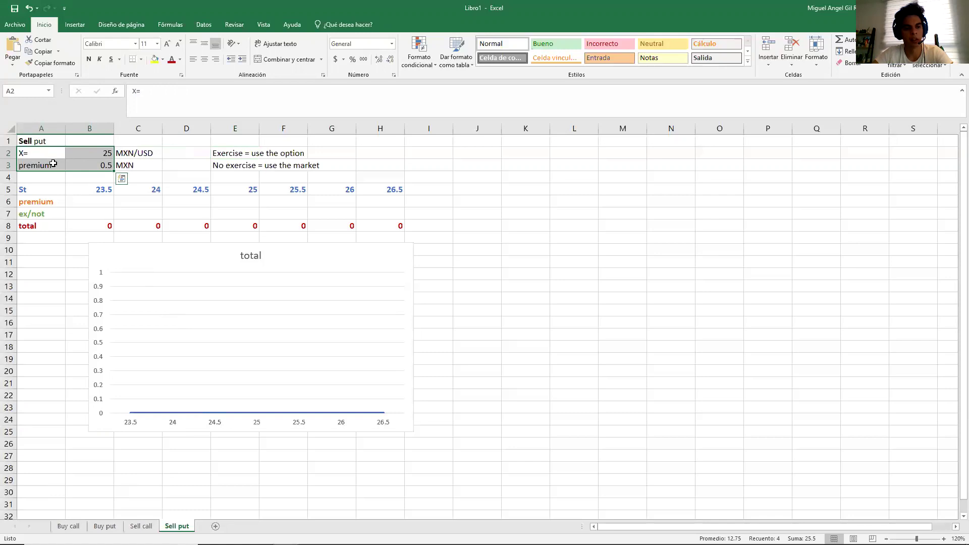
drag(43, 191, 389, 224)
drag(24, 189, 402, 190)
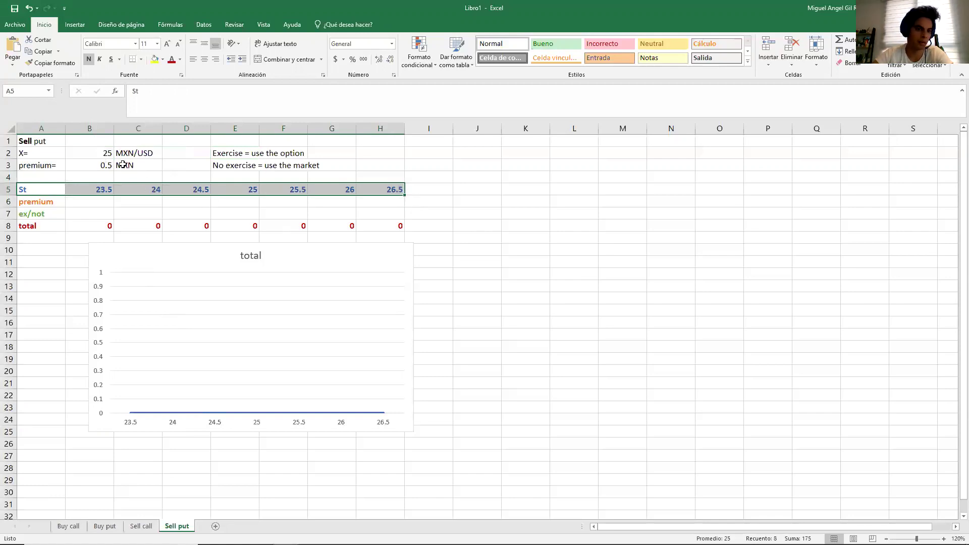
click(240, 190)
click(281, 190)
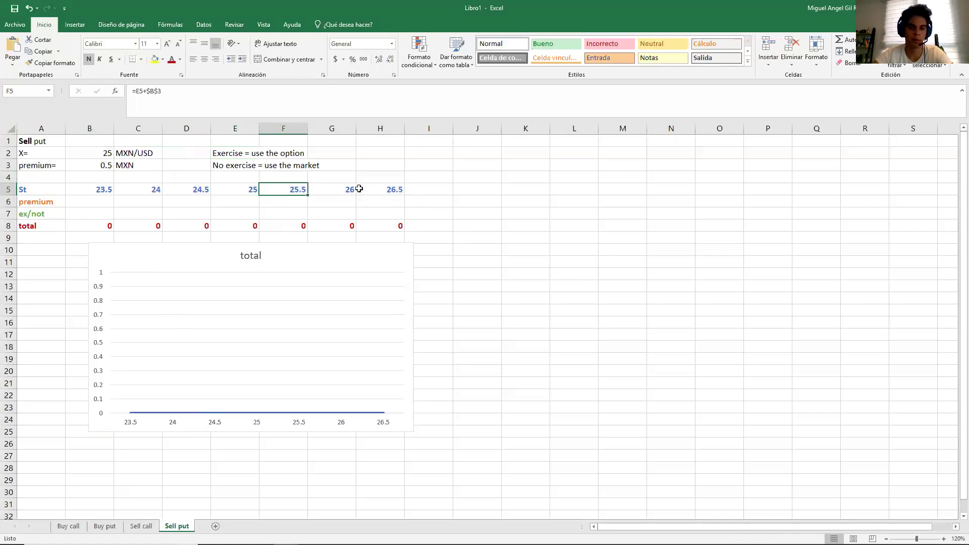
click(389, 190)
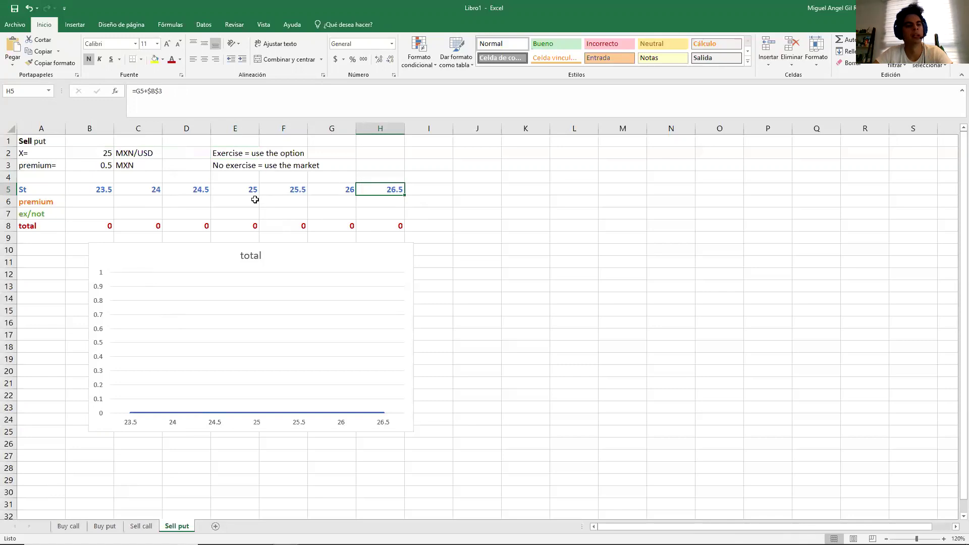
Enter +0.5 as text in B6, the premium for the first St price.
click(101, 204)
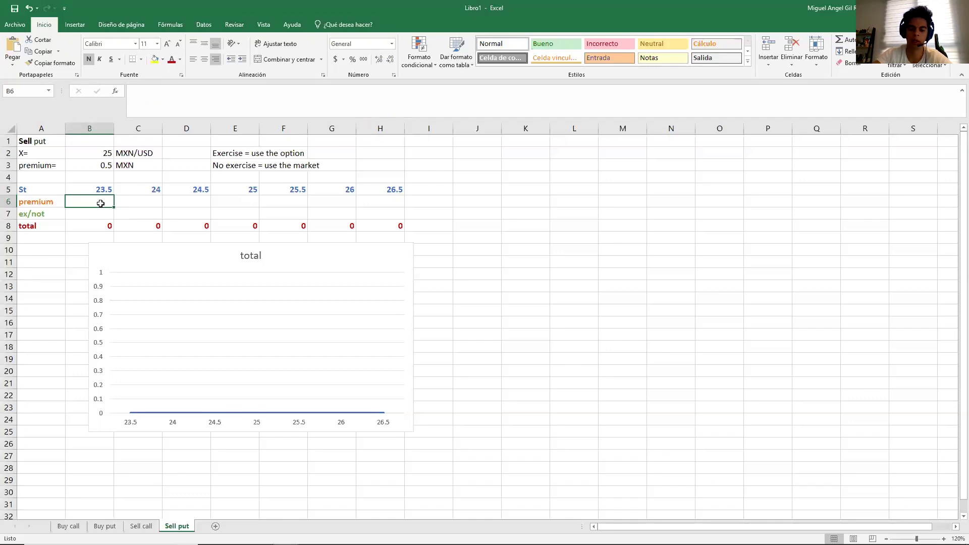
text('+)
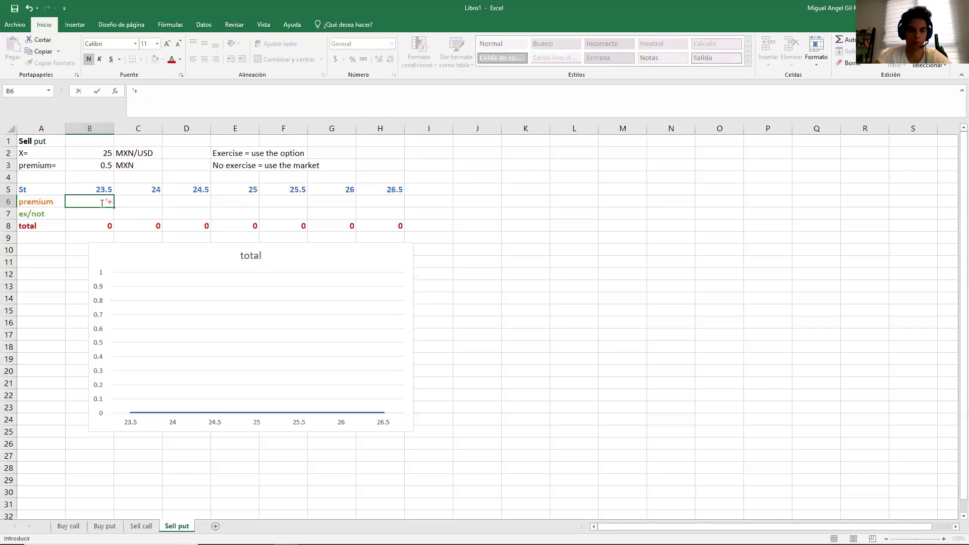
text(0.5)
key(Return)
Copy the +0.5 premium from B6 across the premium row through H6.
click(101, 203)
key(ctrl+c)
key(shift+Right)
key(shift+Right)
key(shift+Right)
key(shift+Right)
key(shift+Right)
key(shift+Right)
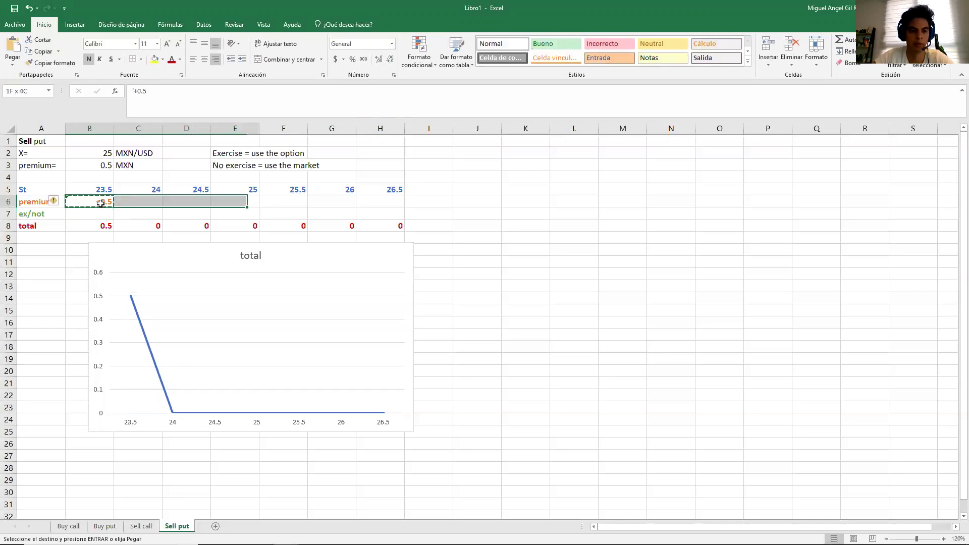
key(Return)
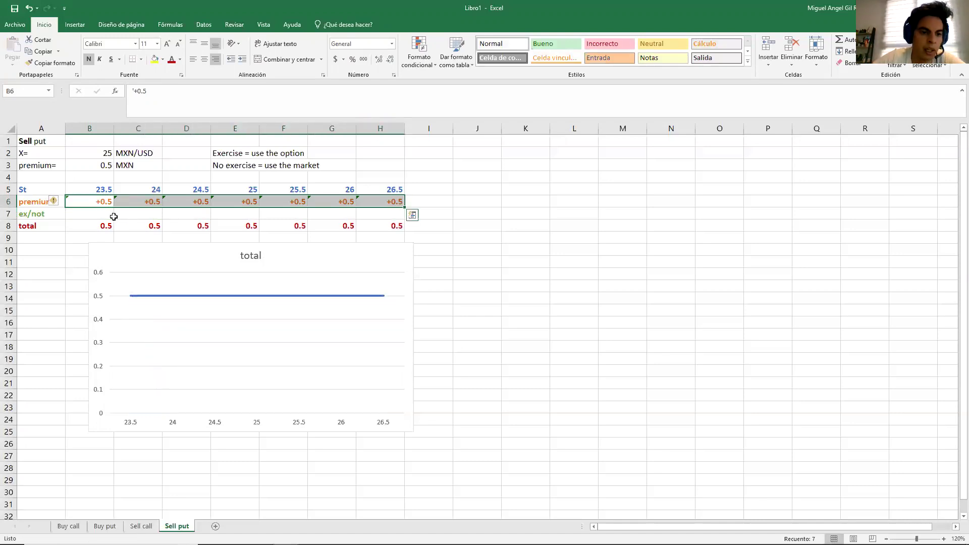
Compare the Sell put premium row with those on the Sell call and Buy put sheets, ending on the Sell put sheet.
click(108, 214)
click(96, 201)
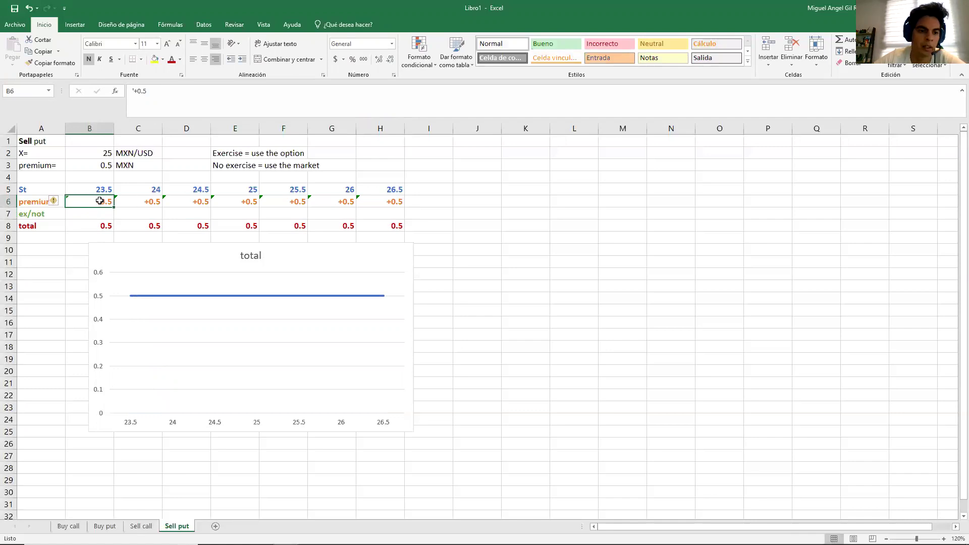
click(29, 145)
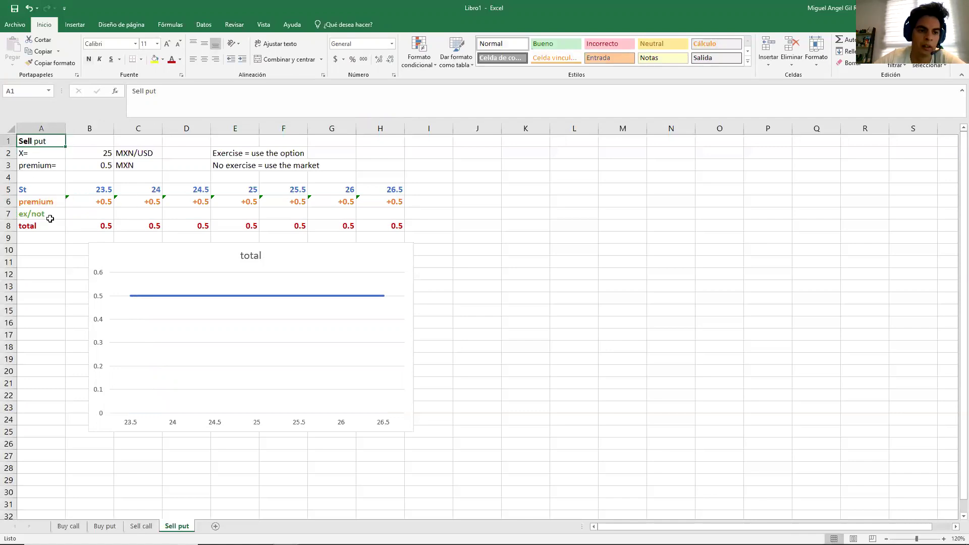
click(141, 526)
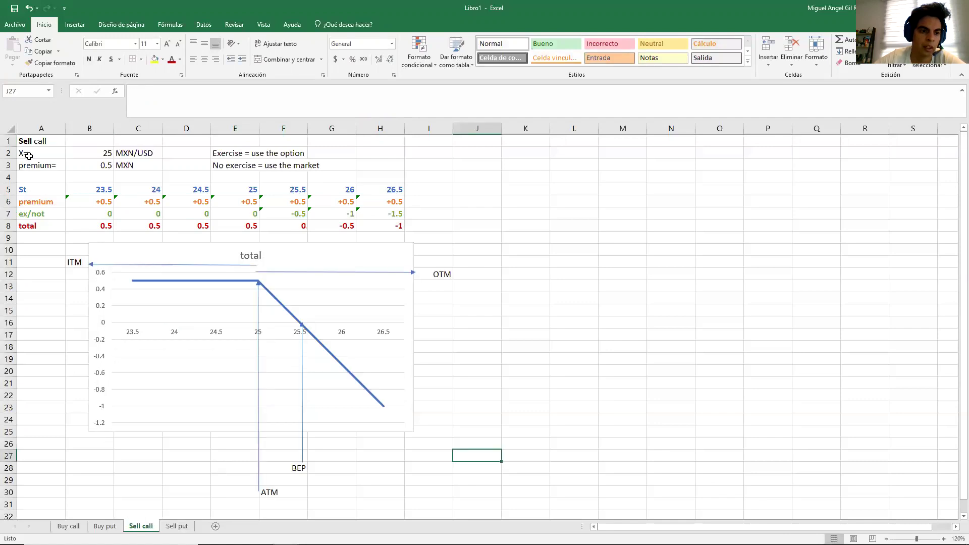
click(104, 526)
drag(57, 201, 354, 204)
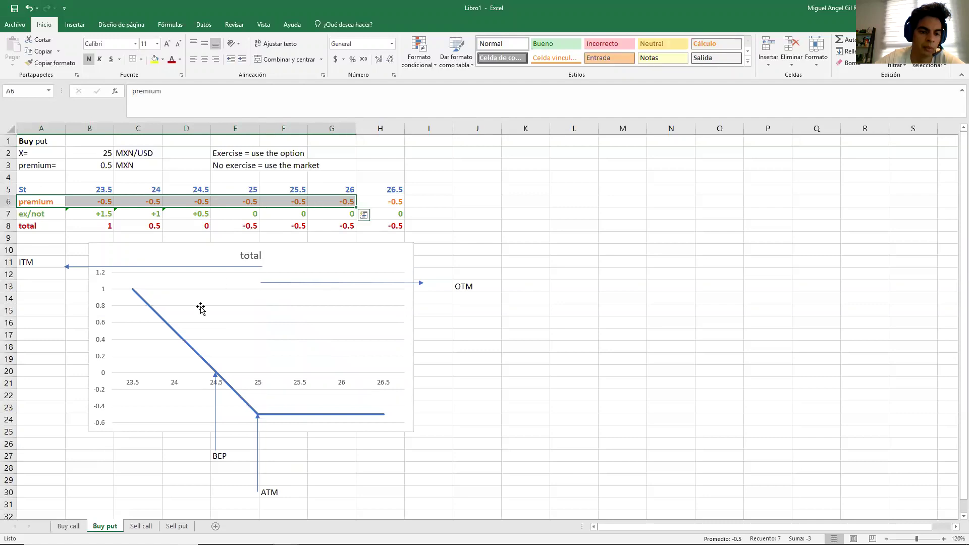
click(177, 526)
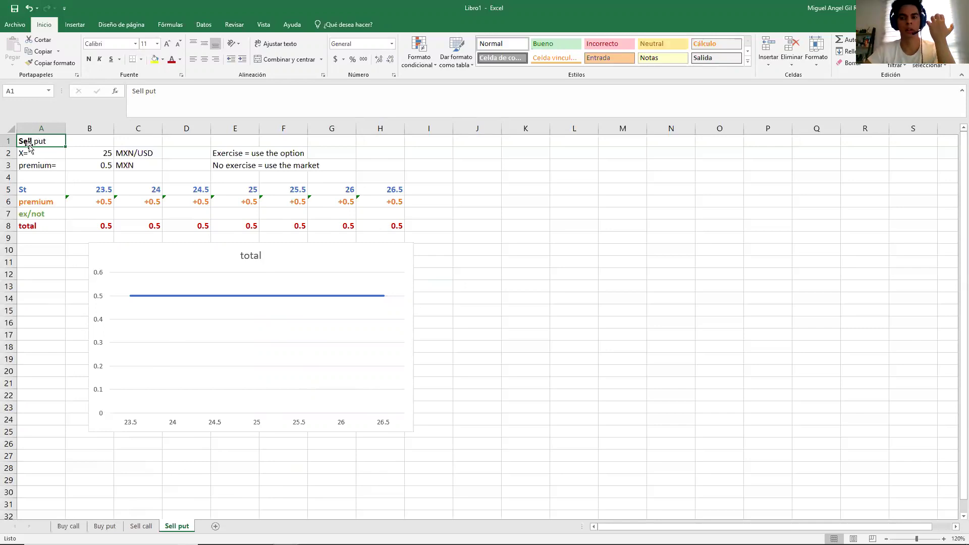
click(110, 203)
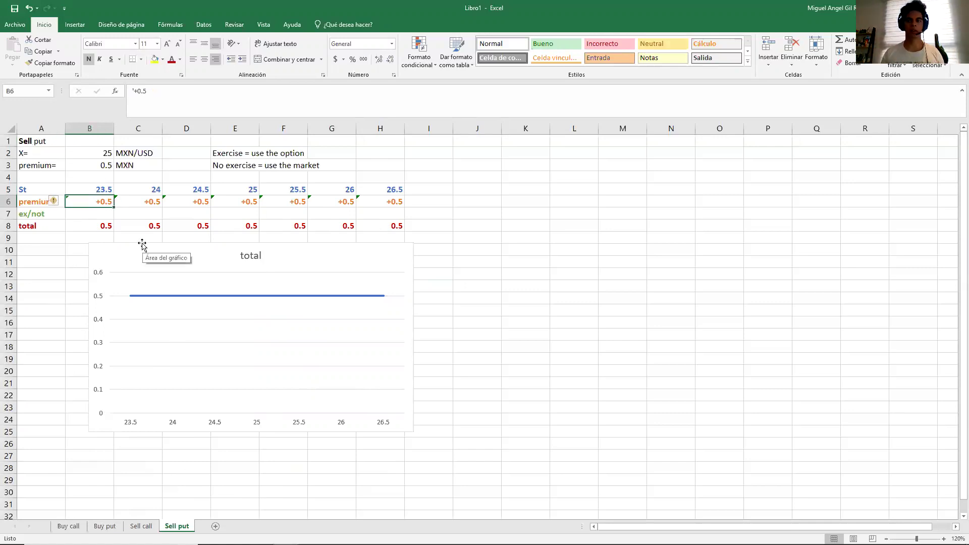
Compare the first St price in B5 with the strike price in B2 and check the exercise rule in E2.
key(Down)
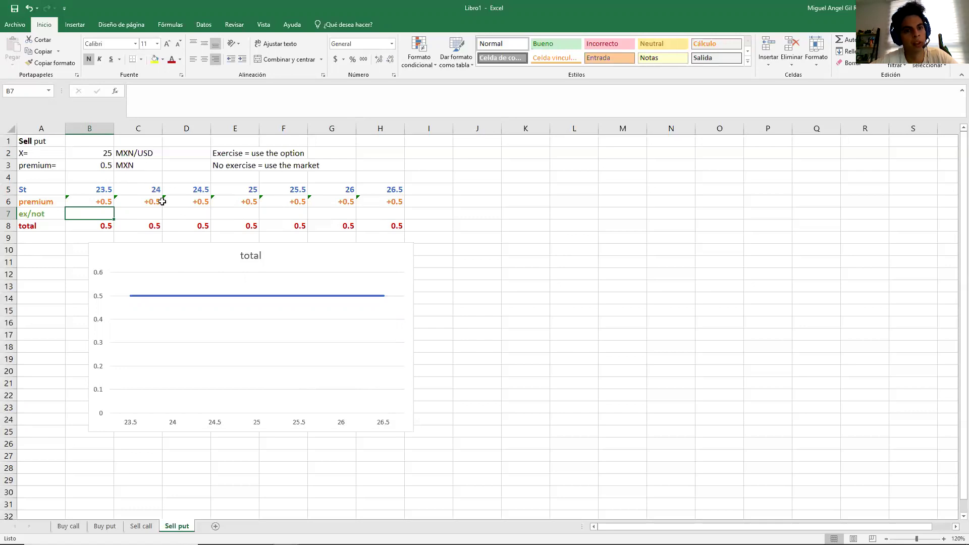
click(96, 190)
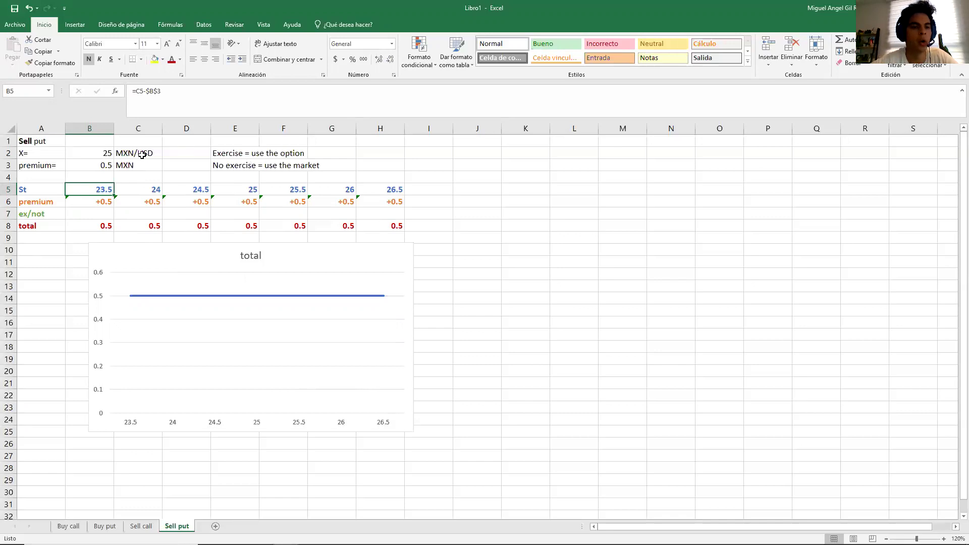
click(97, 152)
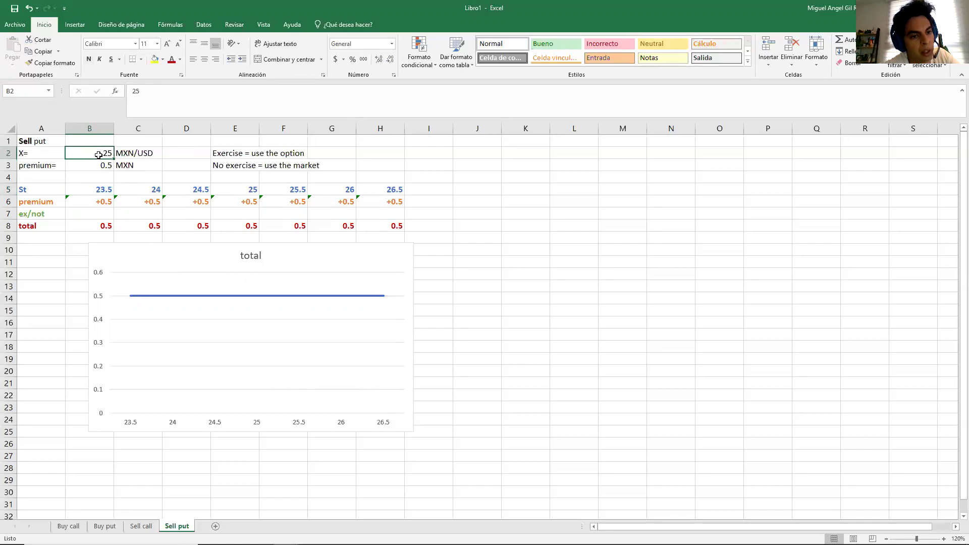
click(241, 154)
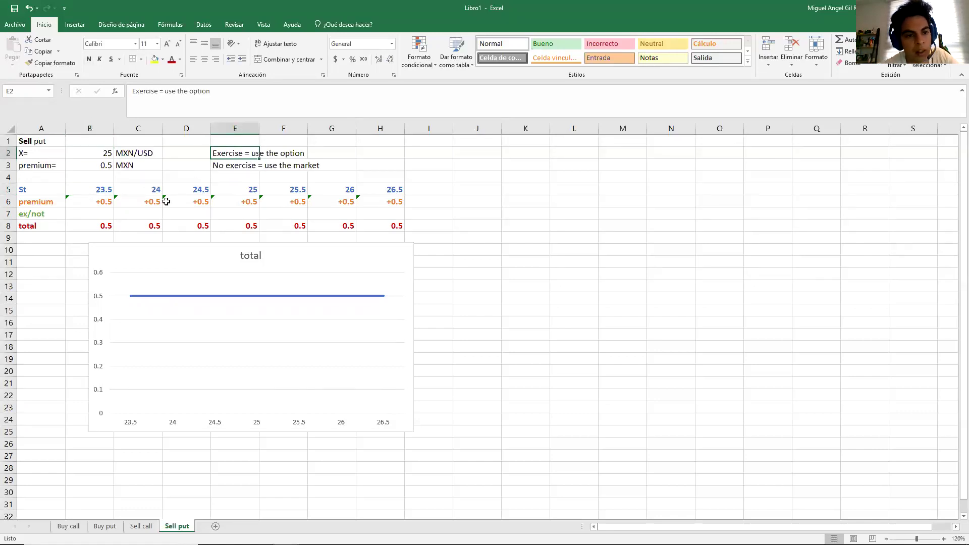
click(106, 216)
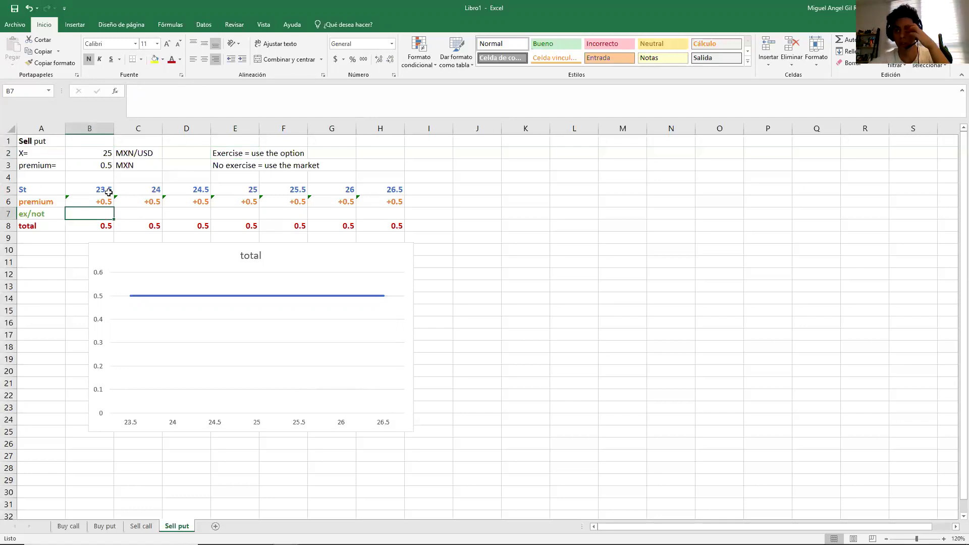
click(108, 191)
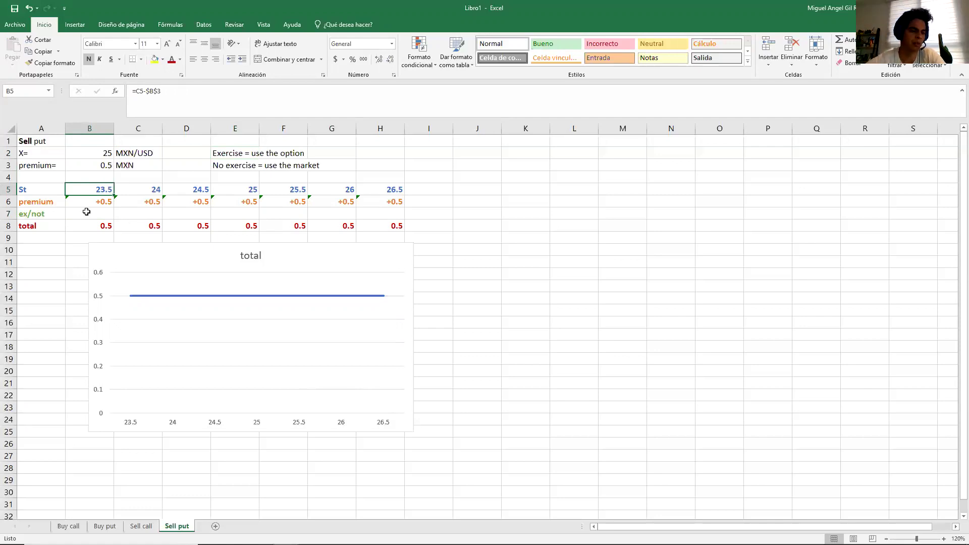
click(101, 156)
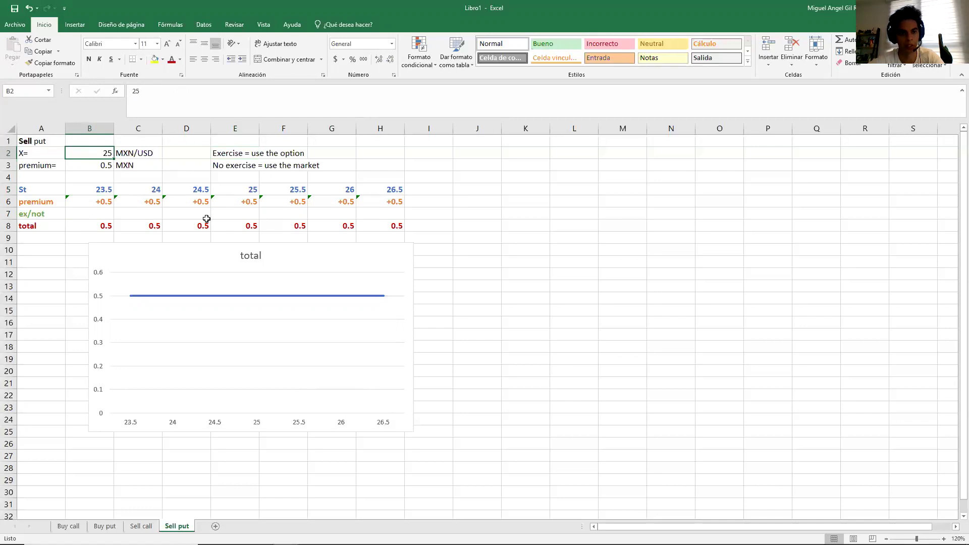
key(Down)
key(Down)
key(Down)
key(Down)
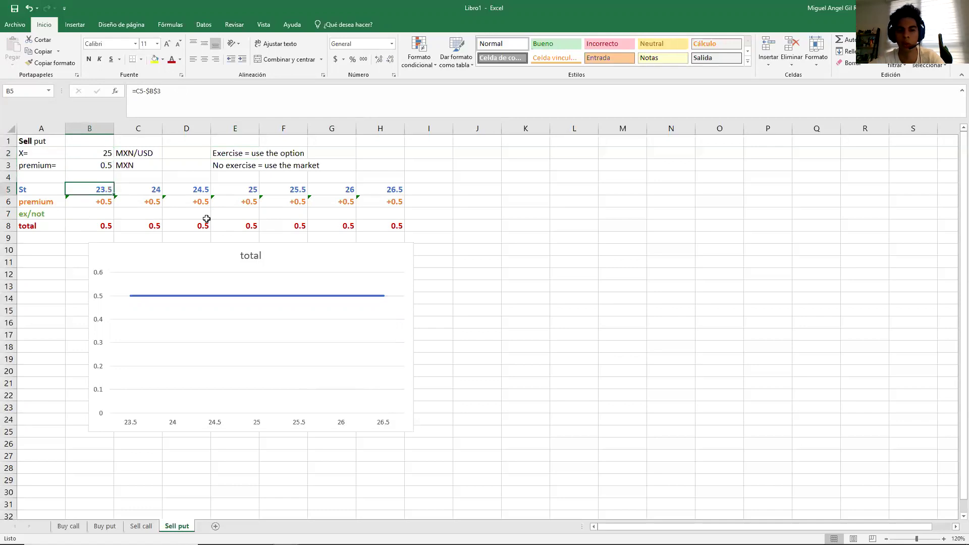
click(221, 154)
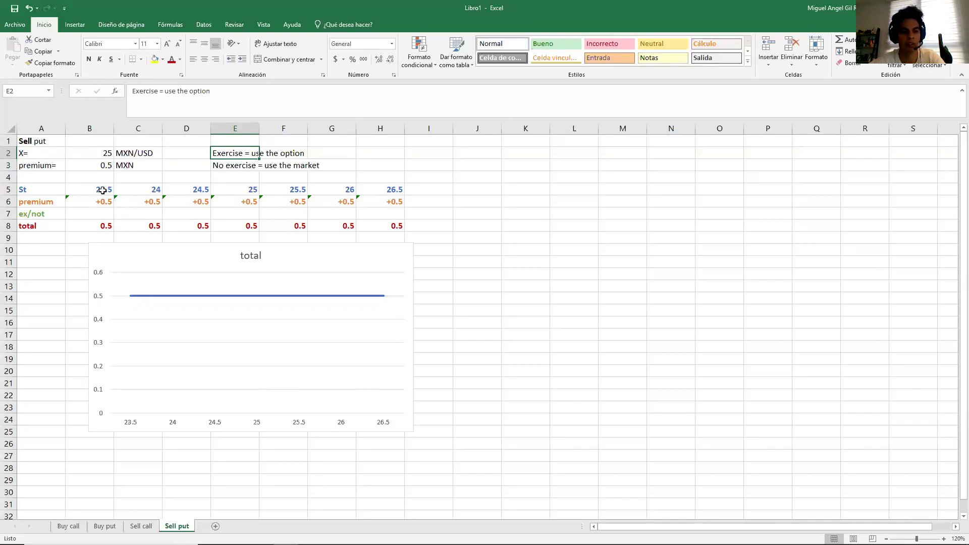
click(101, 156)
ctrl+click(101, 190)
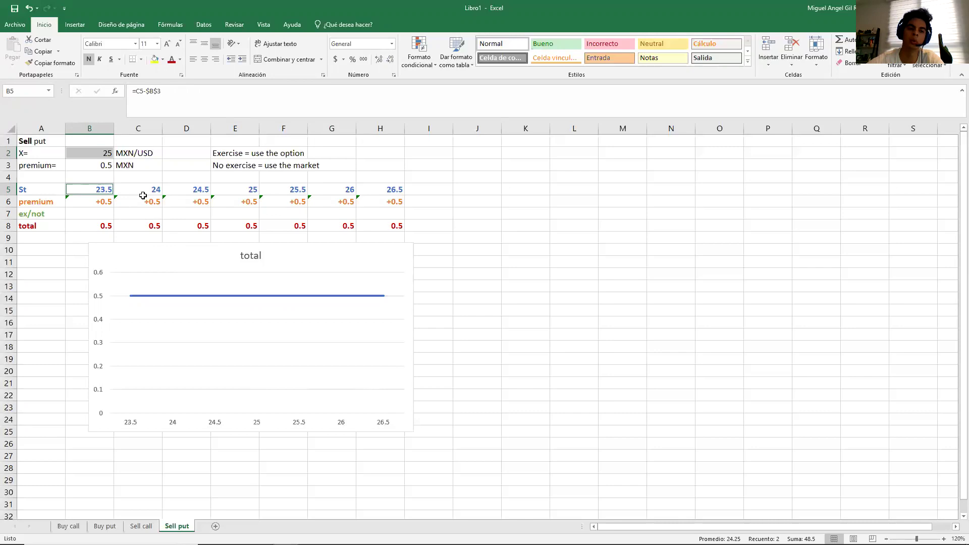
Enter =-1.5 in B7 as the ex/not value for the first St price.
click(90, 215)
text(=-1.5)
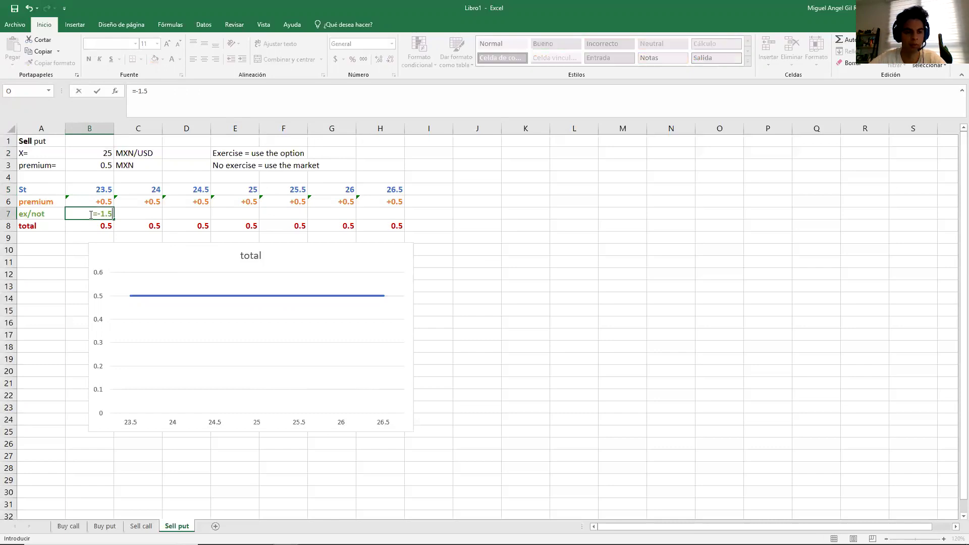
key(ctrl+Return)
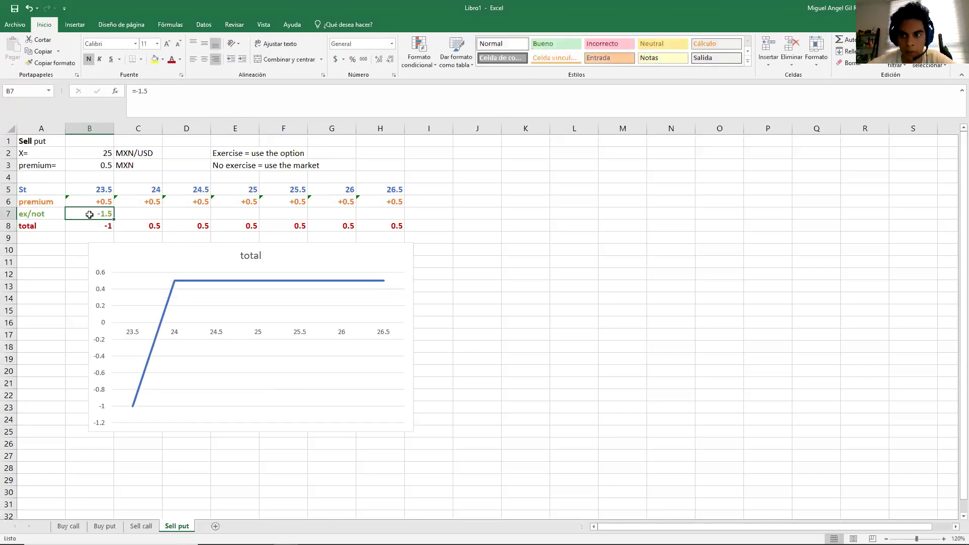
Enter ex/not values of -1 in C7 and -0.5 in D7 for the St prices 24 and 24.5.
key(Right)
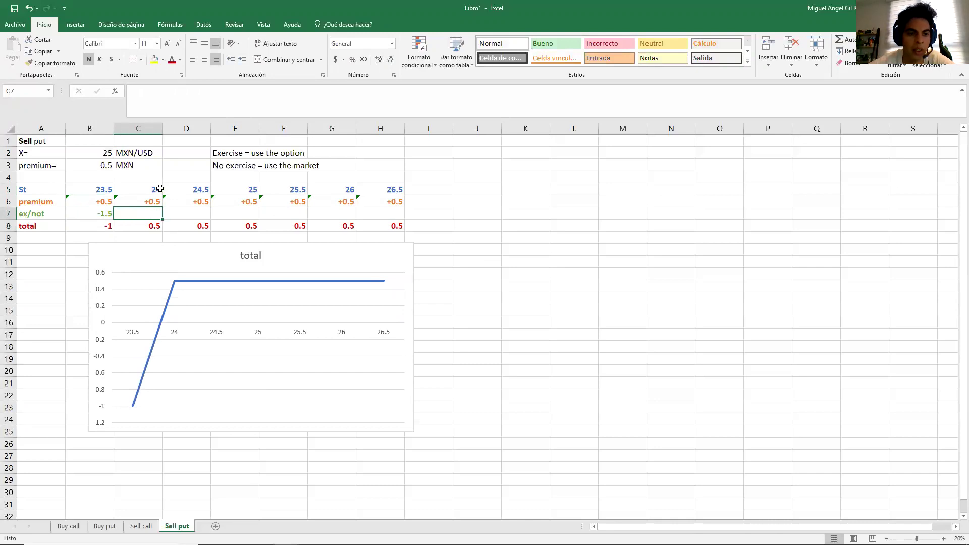
click(99, 153)
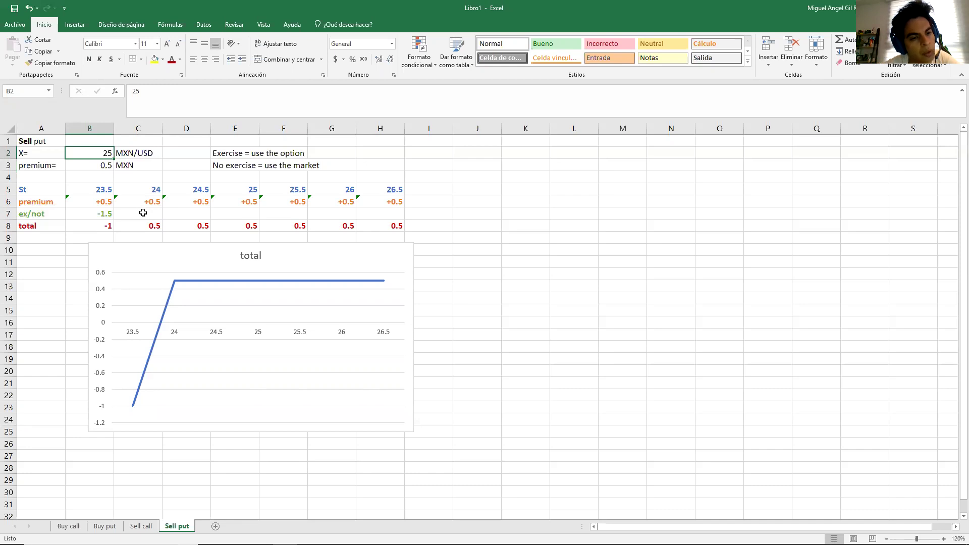
click(142, 212)
text(-1)
key(Tab)
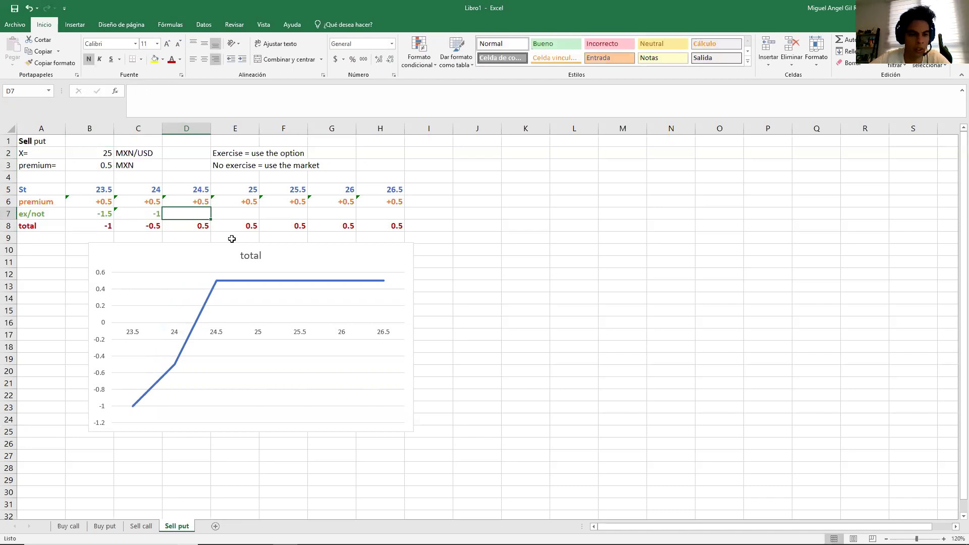
text('-0.5)
key(Return)
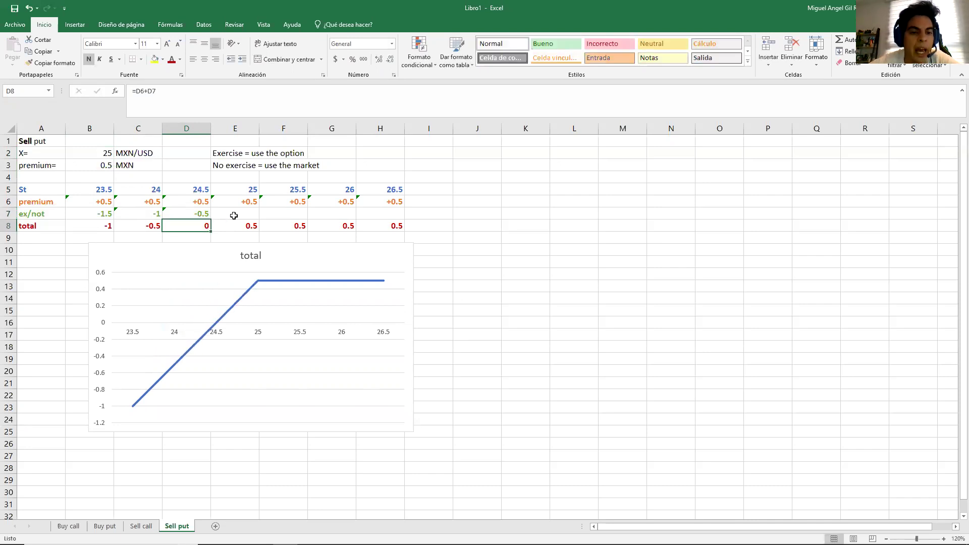
Enter 0 in E7 as the ex/not value for the St price of 25, and select F7.
click(235, 215)
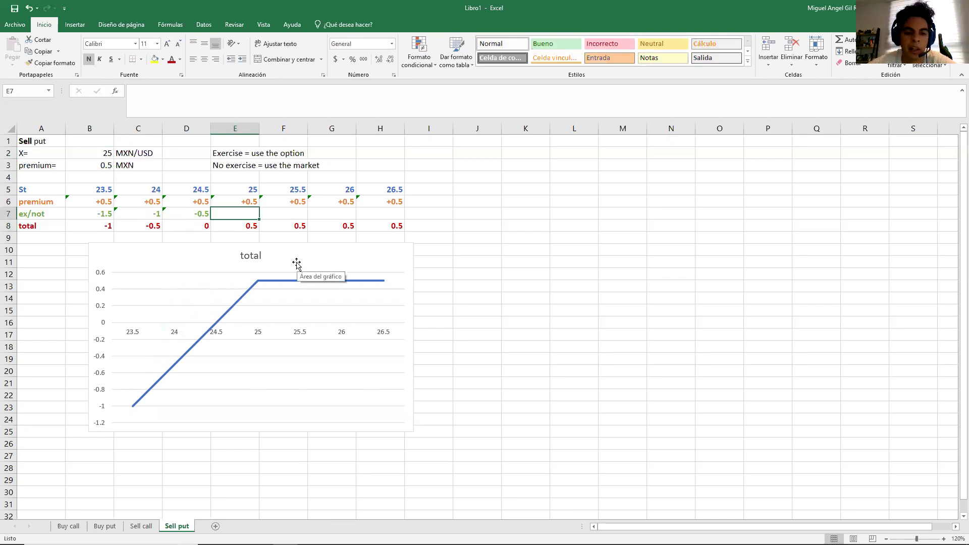
text(0)
key(Return)
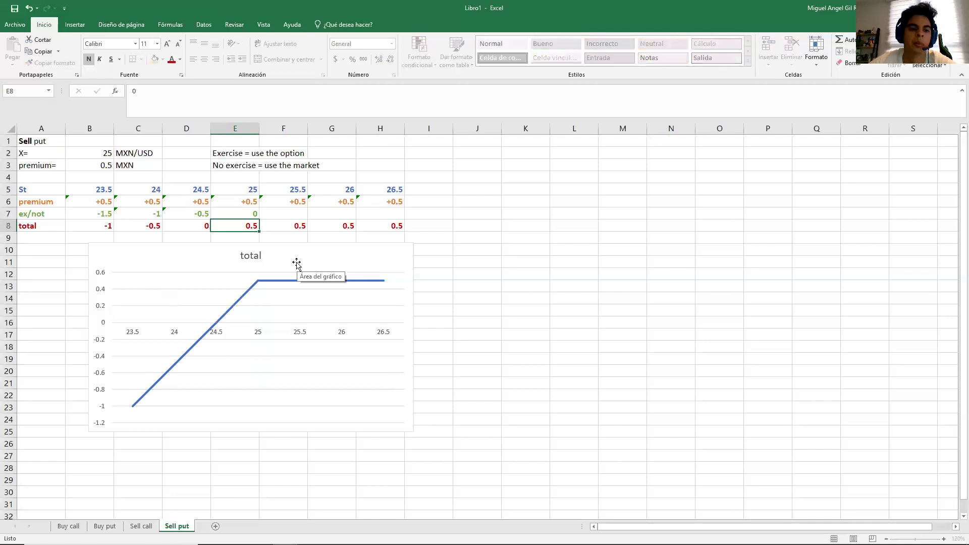
key(Right)
key(Up)
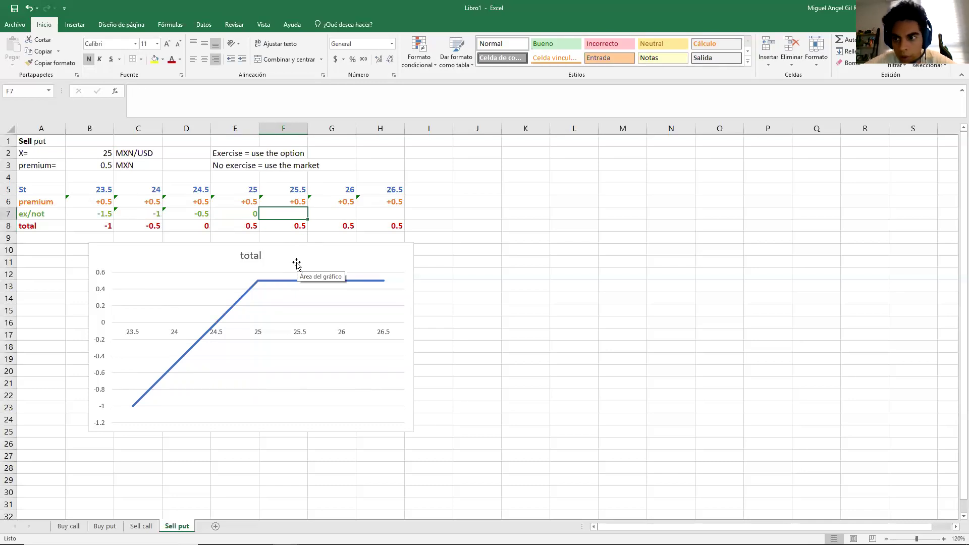
Enter 0 as the ex/not value in F7, G7 and H7 for the St prices 25.5, 26 and 26.5.
click(286, 191)
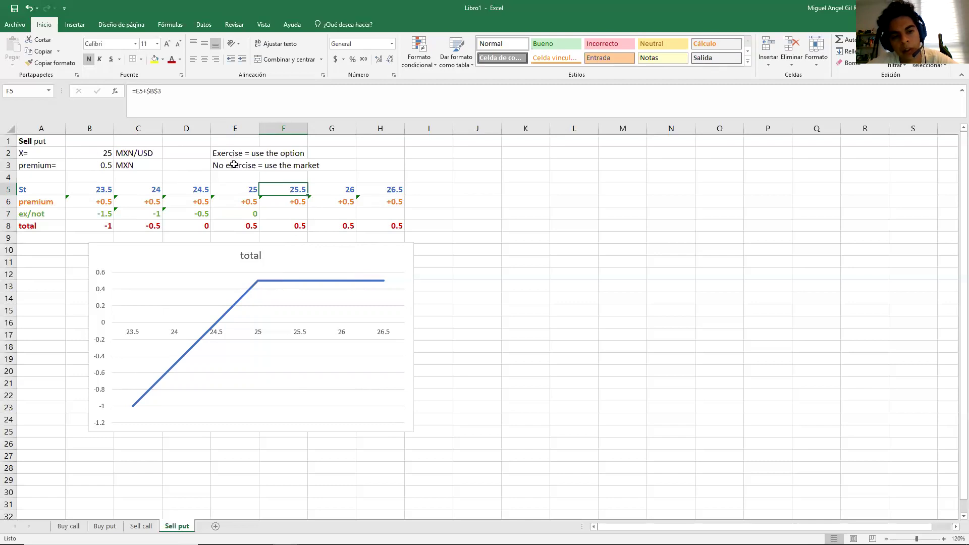
click(279, 214)
text(0)
key(Tab)
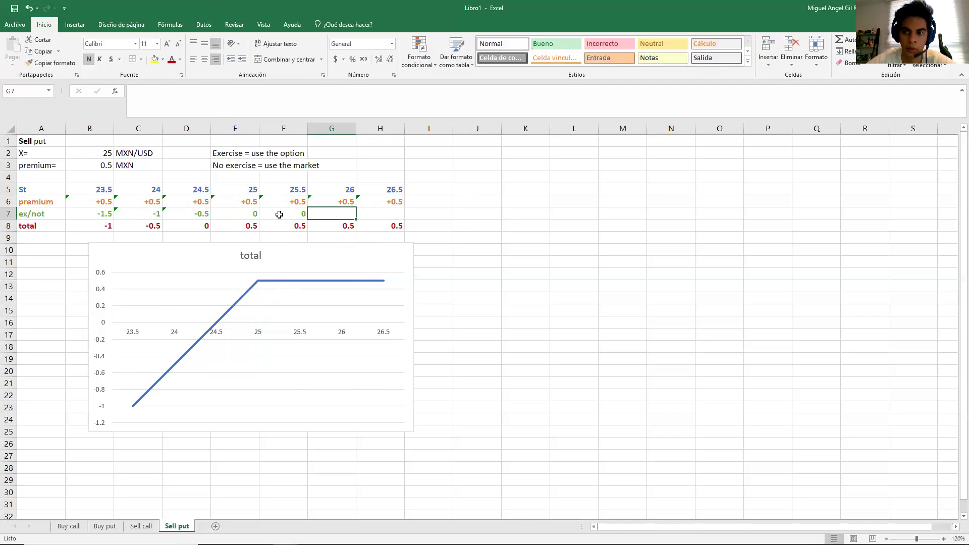
text(0)
key(Tab)
text(0)
key(Tab)
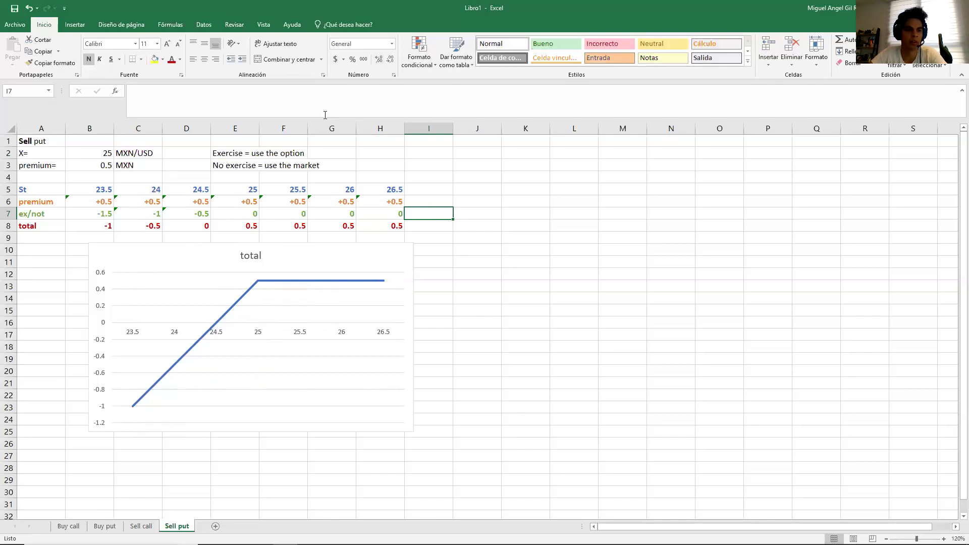
Draw a vertical arrow from below the chart up to the payoff line at 24.5 and label it BEP in E27.
click(75, 26)
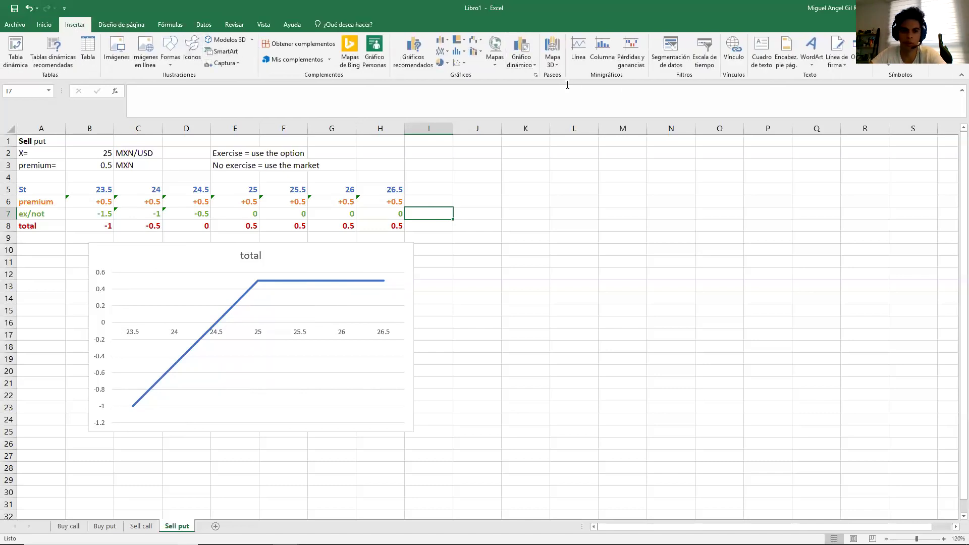
click(181, 61)
click(185, 90)
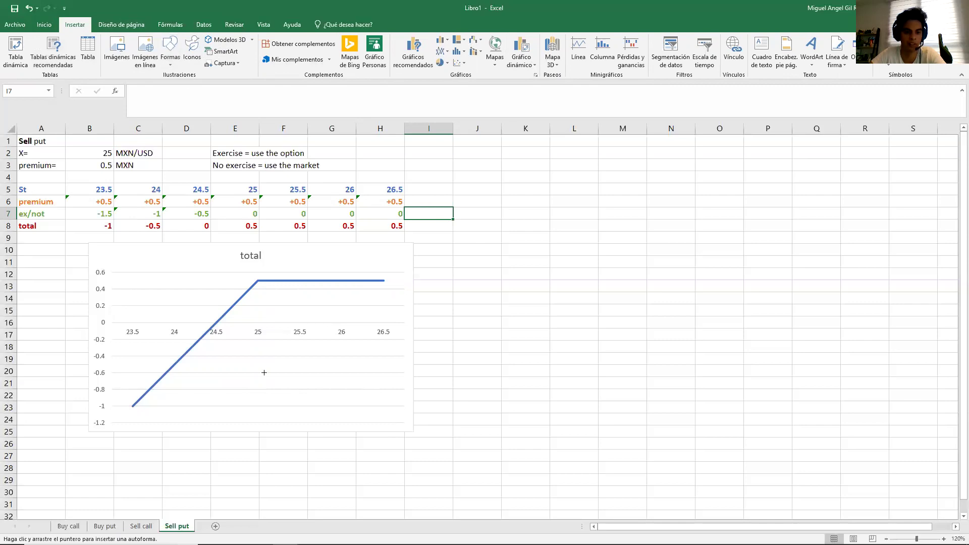
drag(215, 446, 215, 322)
click(226, 455)
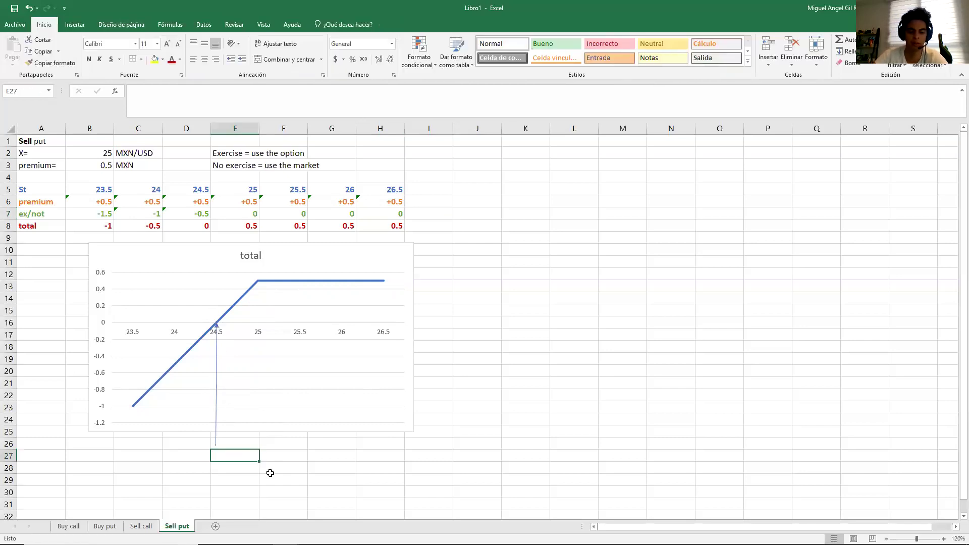
text(BEP)
key(Return)
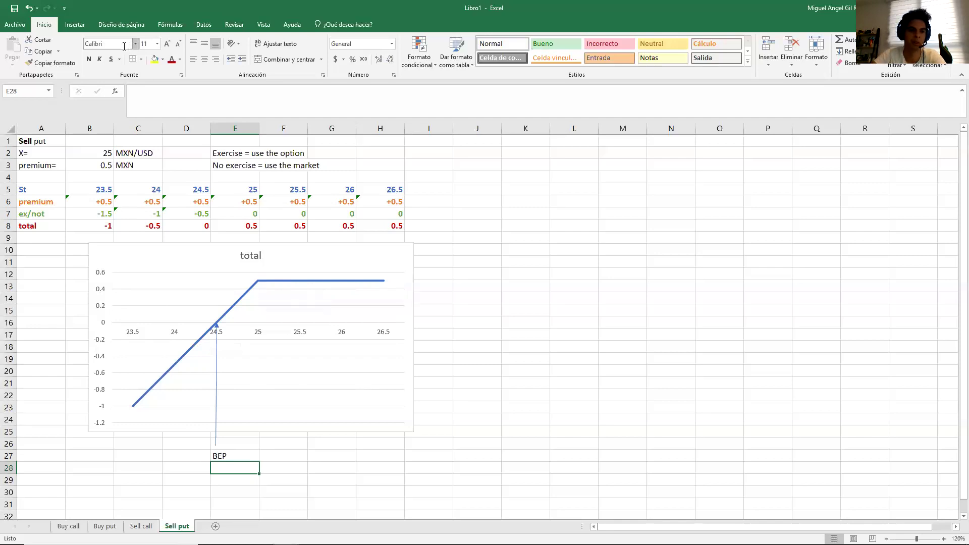
Duplicate the BEP arrow, extend the copy from row 26 up to the line's bend at 25, and label it ATM in F26.
click(74, 24)
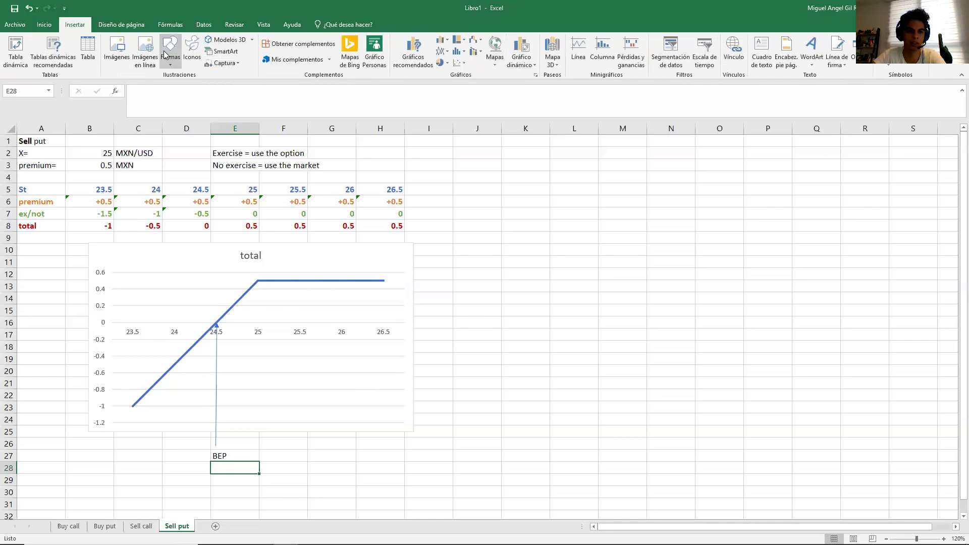
click(216, 359)
mouse_move(216, 373)
mouse_down()
mouse_move(254, 344)
mouse_move(257, 321)
mouse_up()
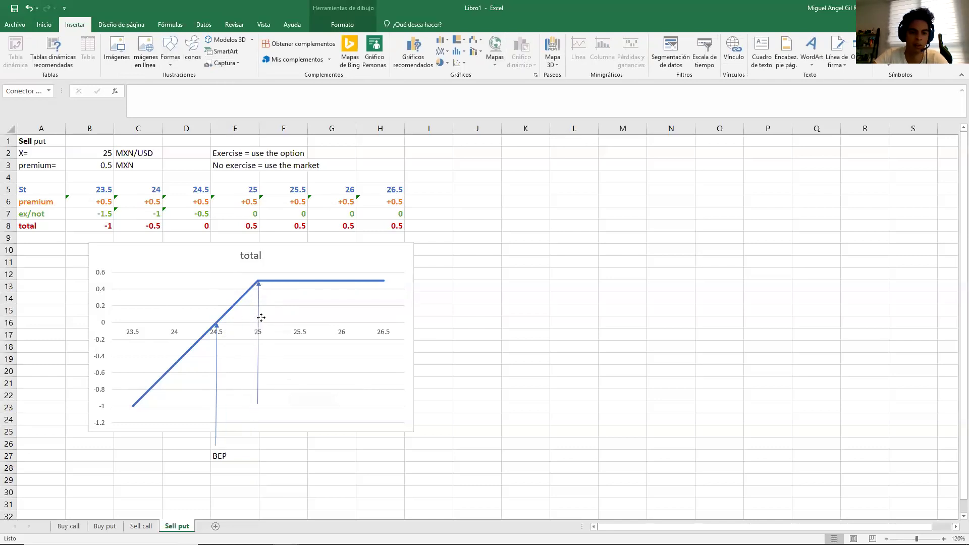
drag(256, 398, 259, 447)
click(273, 446)
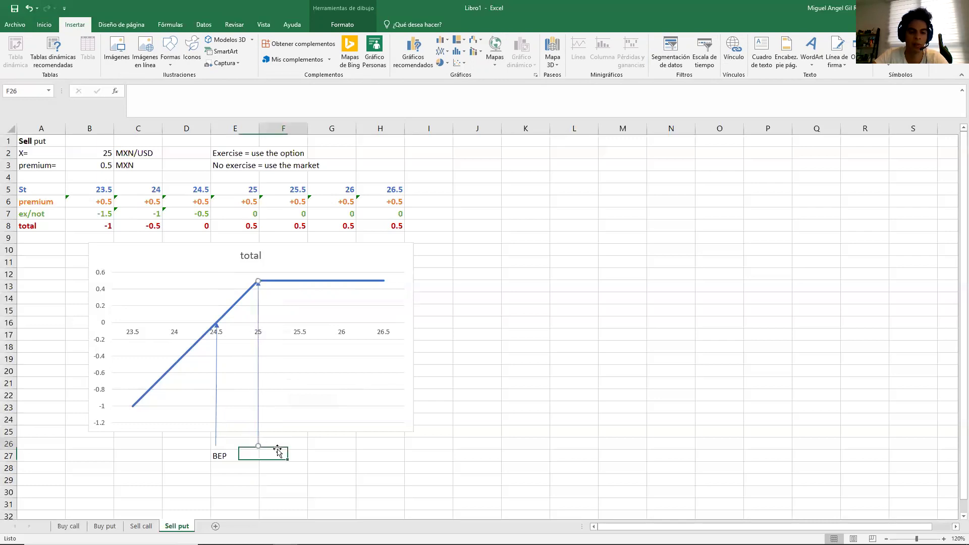
text(ATM)
key(Return)
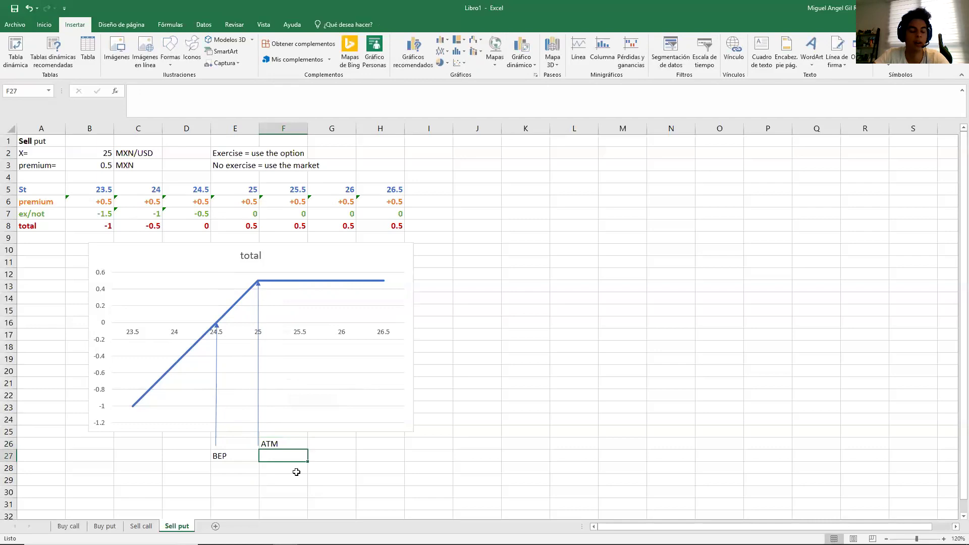
Paste another arrow, run it rightward from above the 25 point past the chart's edge, and label it ITM in J11.
key(ctrl+v)
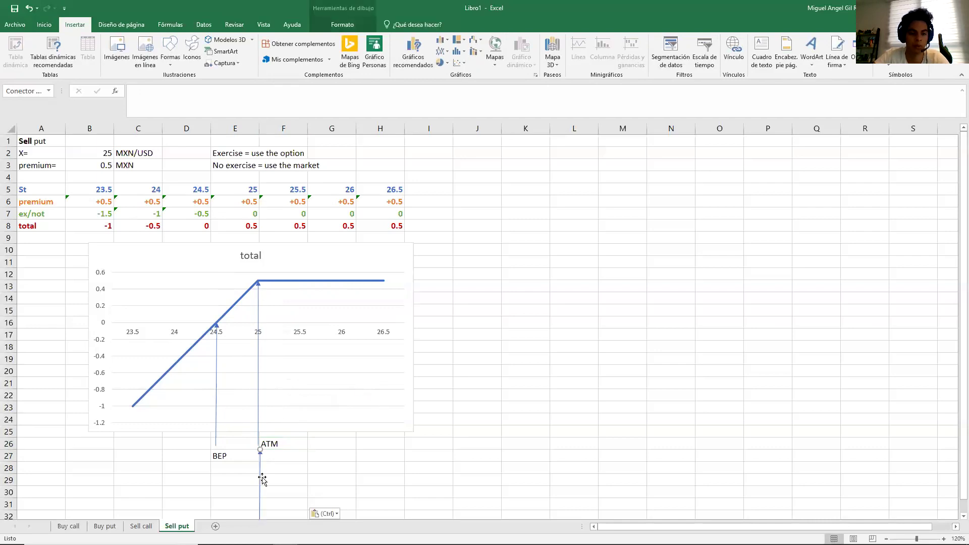
drag(262, 459, 418, 267)
click(443, 270)
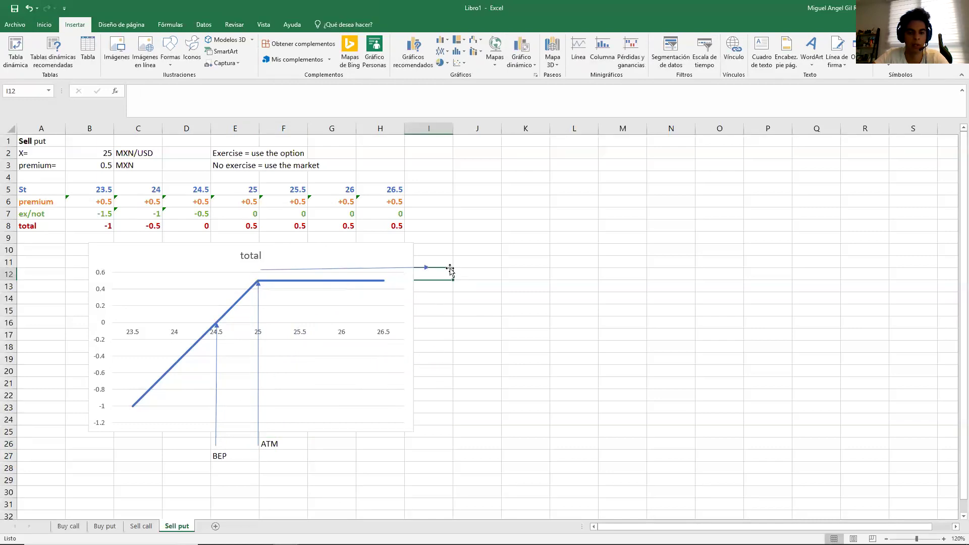
click(461, 262)
text(ITM)
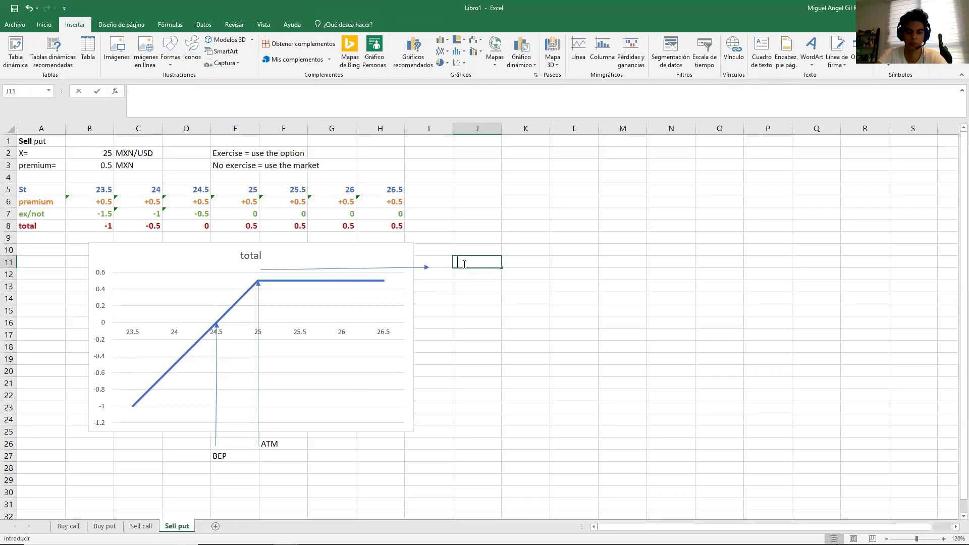
key(Return)
Paste another arrow, run it leftward from above the 25 point to the chart's outer edge, and label it OTM in A12.
key(ctrl+v)
drag(453, 351, 134, 357)
drag(134, 400, 255, 272)
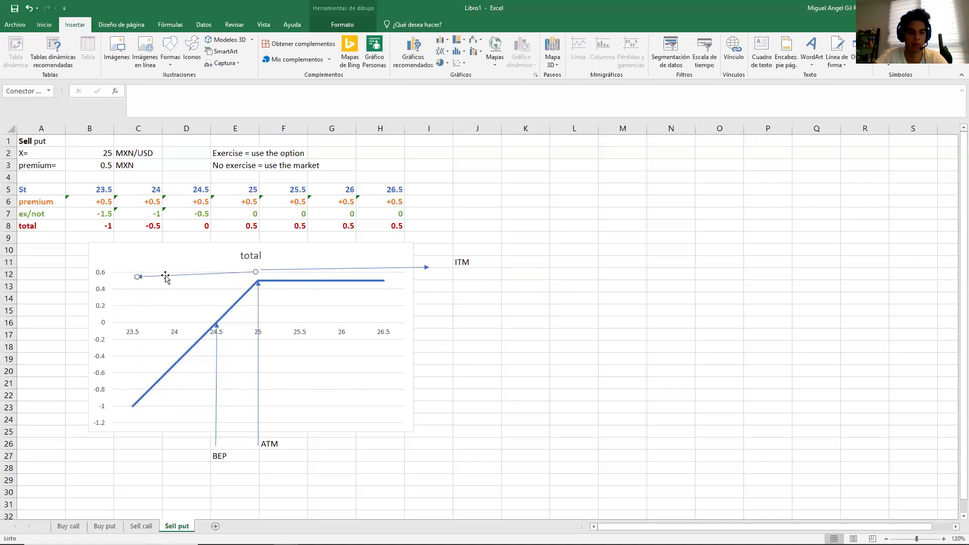
drag(136, 274, 85, 273)
click(51, 274)
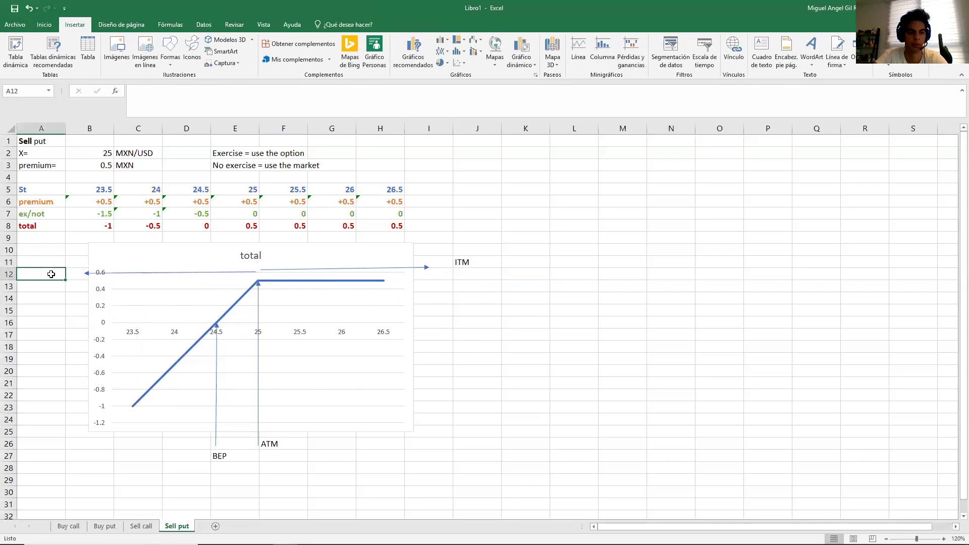
text(OTM)
key(Return)
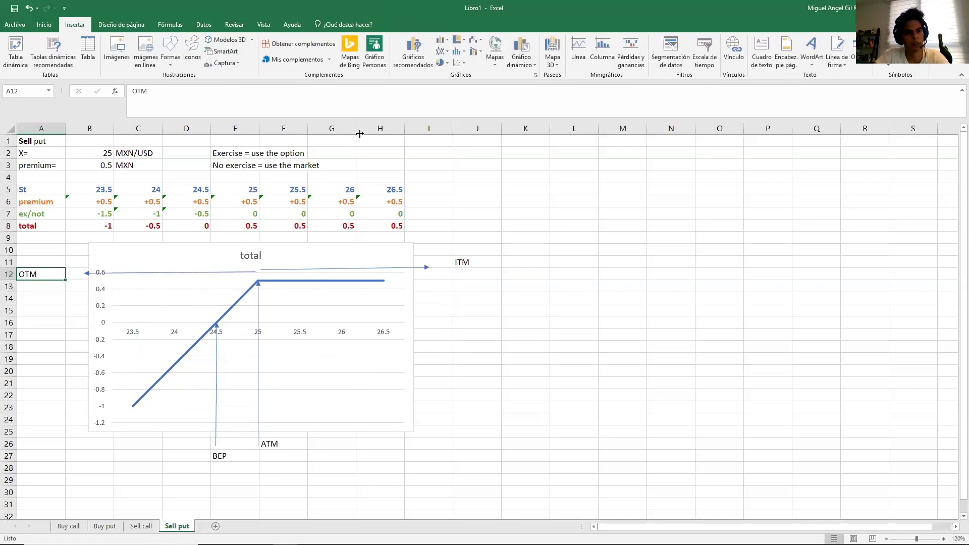
Right-align the OTM label in A12.
click(44, 24)
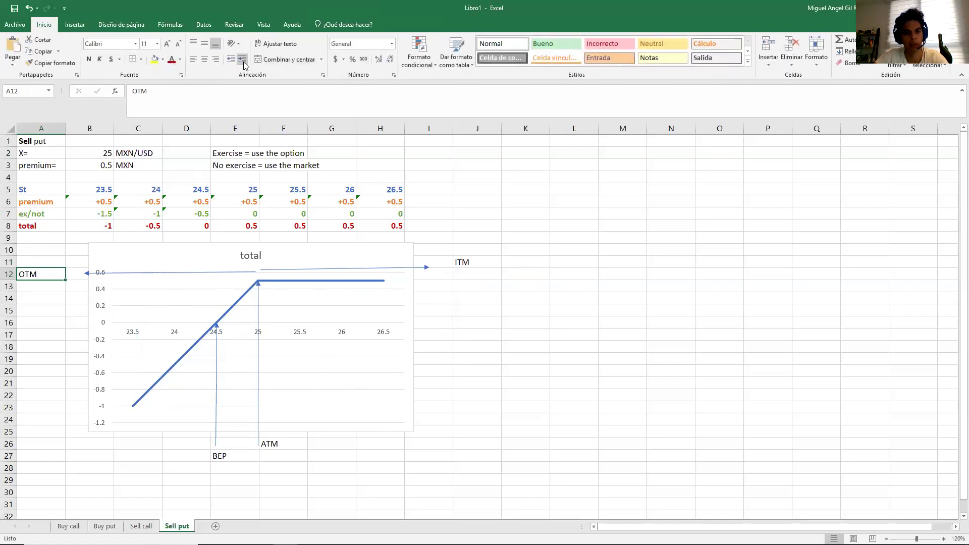
click(215, 59)
click(319, 378)
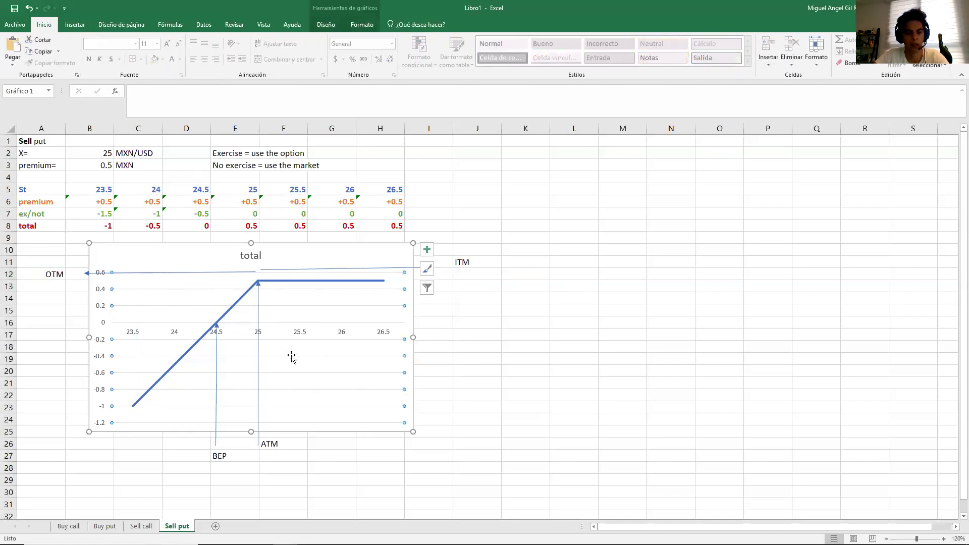
click(294, 491)
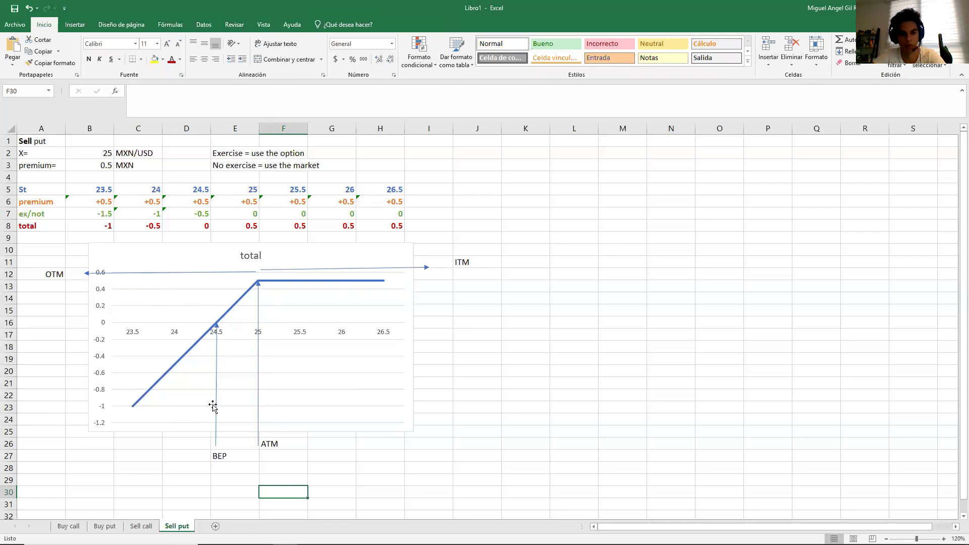
click(464, 408)
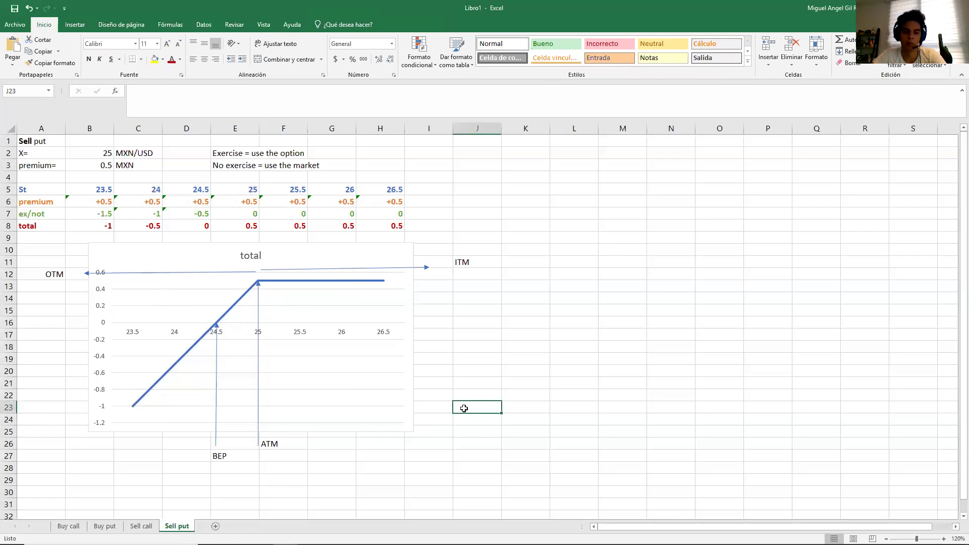